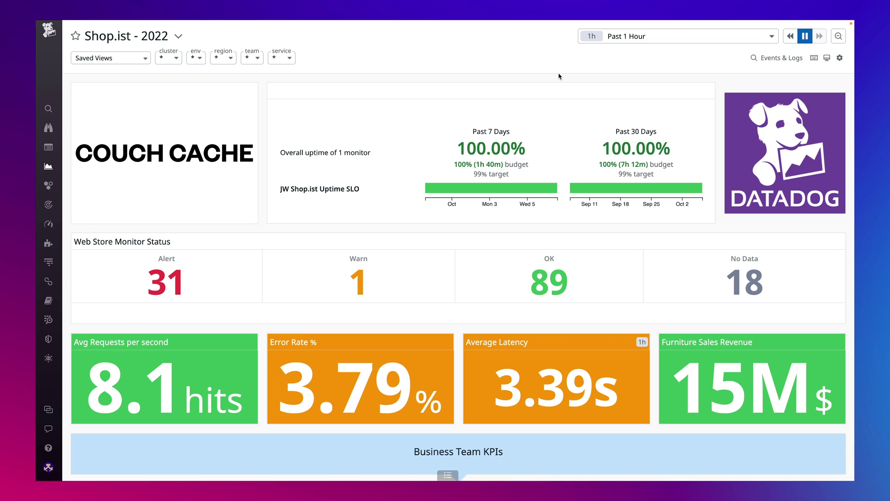
Review the monitor status and business KPI widgets on the Shop.ist - 2022 dashboard
scroll(559, 76, "down", 3)
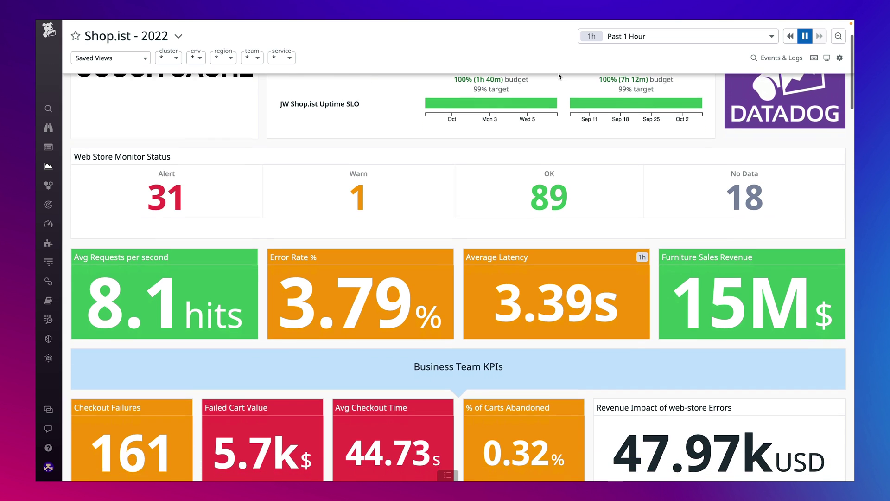
scroll(559, 76, "down", 2)
scroll(559, 76, "down", 1)
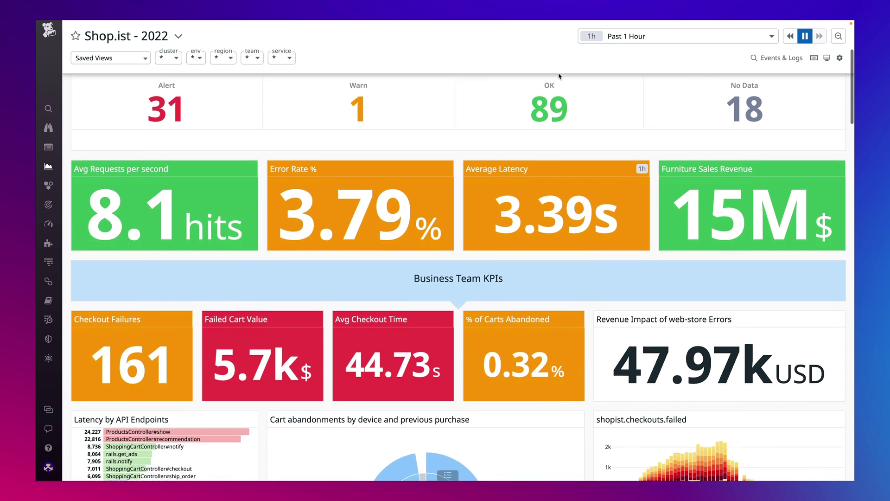
scroll(559, 77, "down", 3)
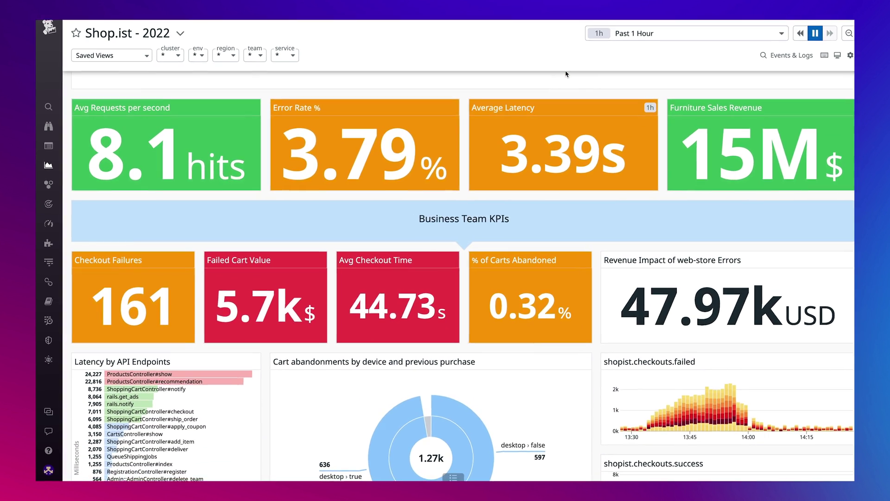
mouse_move(153, 255)
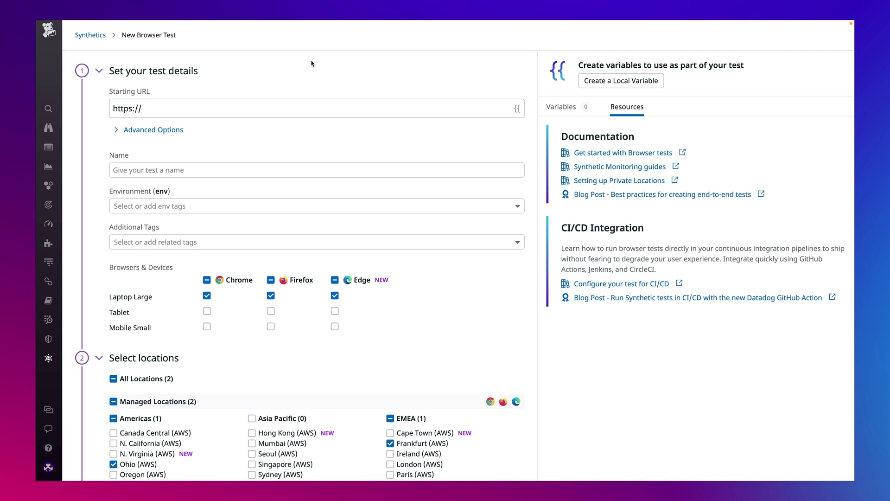
left_click(308, 109)
type("shopist.io")
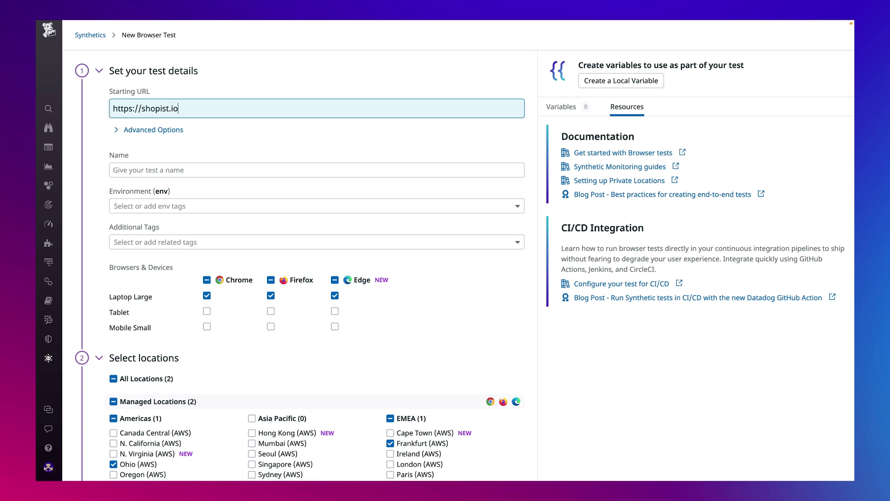
key("Tab")
type("Test")
Review the test's devices and locations, and expand the test frequency, alert conditions, monitor and permissions sections
scroll(420, 309, "up", 1)
scroll(420, 309, "down", 4)
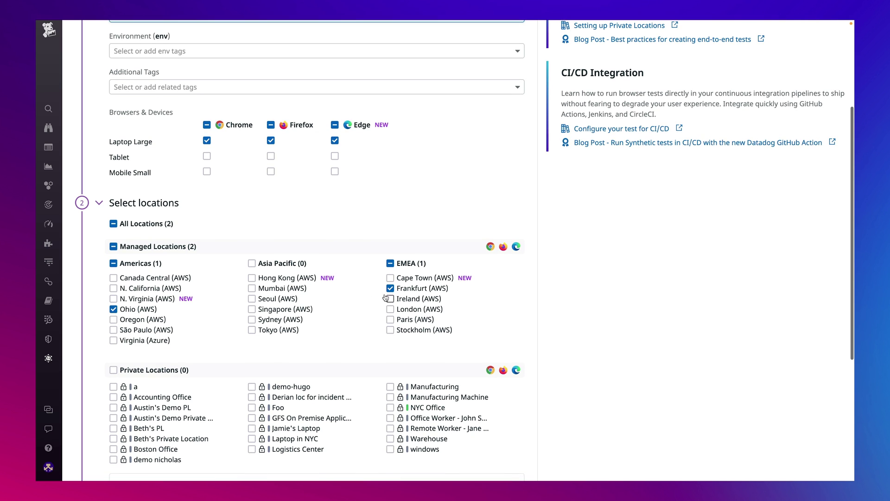
scroll(347, 333, "down", 4)
scroll(348, 330, "down", 2)
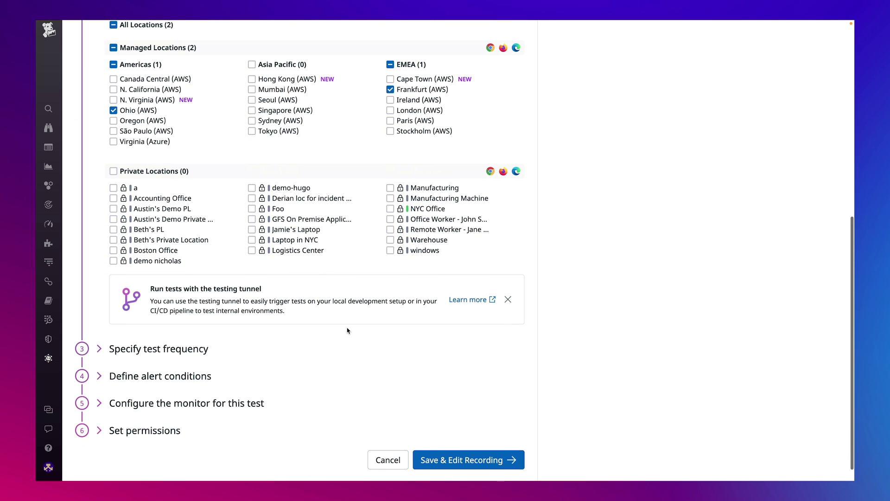
scroll(348, 330, "down", 1)
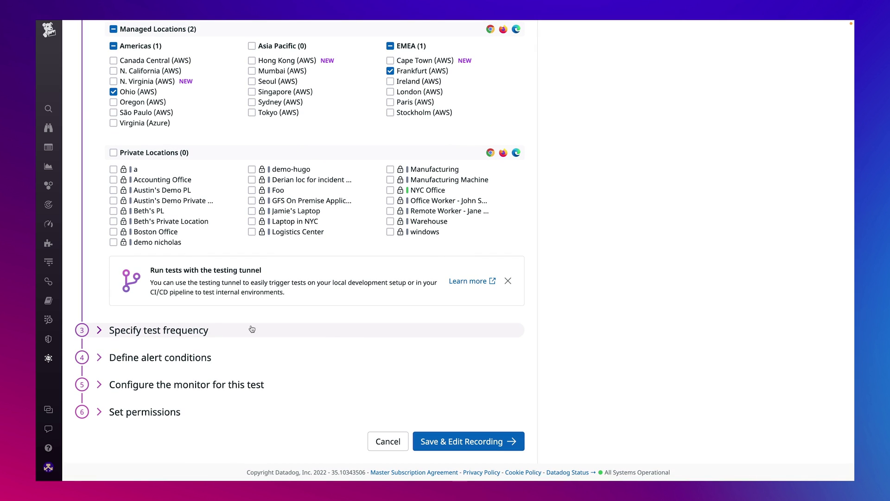
left_click(103, 330)
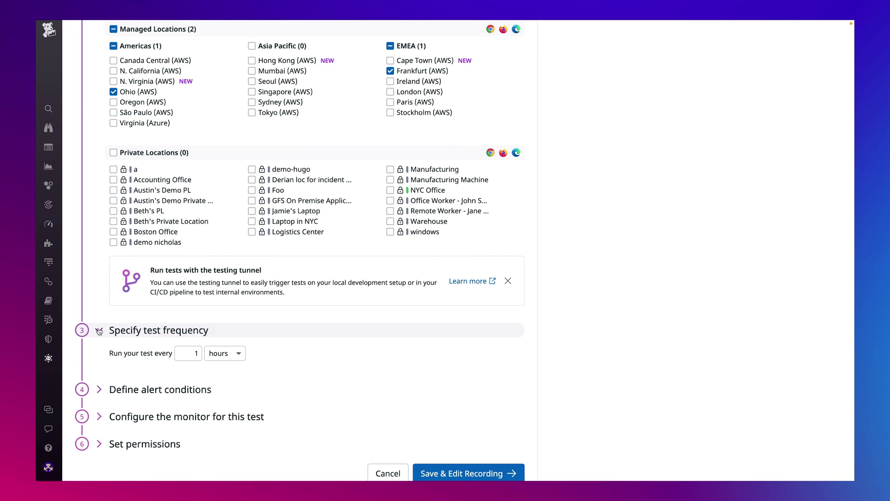
left_click(99, 391)
scroll(98, 393, "down", 2)
scroll(98, 393, "down", 2)
left_click(97, 382)
scroll(97, 417, "down", 5)
left_click(98, 435)
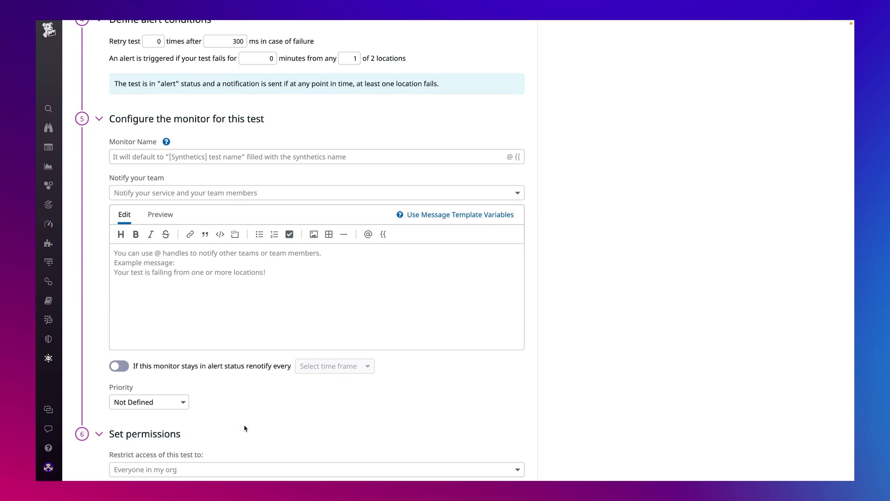
Save the test details, proceed to the recording editor and start recording on the shopist.io page
scroll(432, 453, "down", 2)
left_click(438, 443)
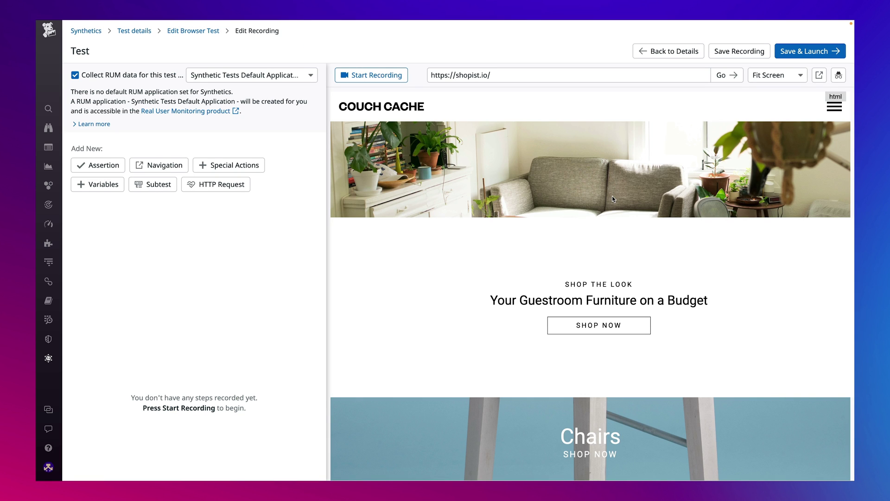
left_click(390, 82)
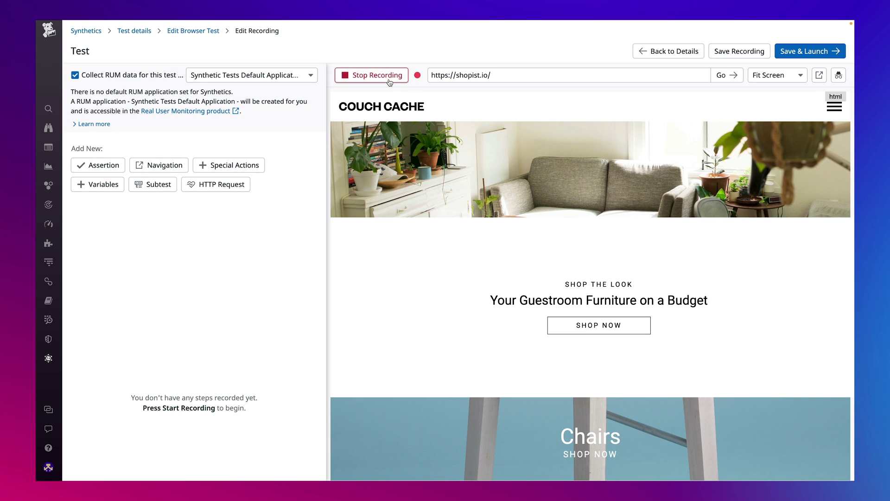
Record a purchase: choose Shop Now, open the Wicker Chair, add it to the cart, open the cart and check out
left_click(611, 329)
left_click(522, 248)
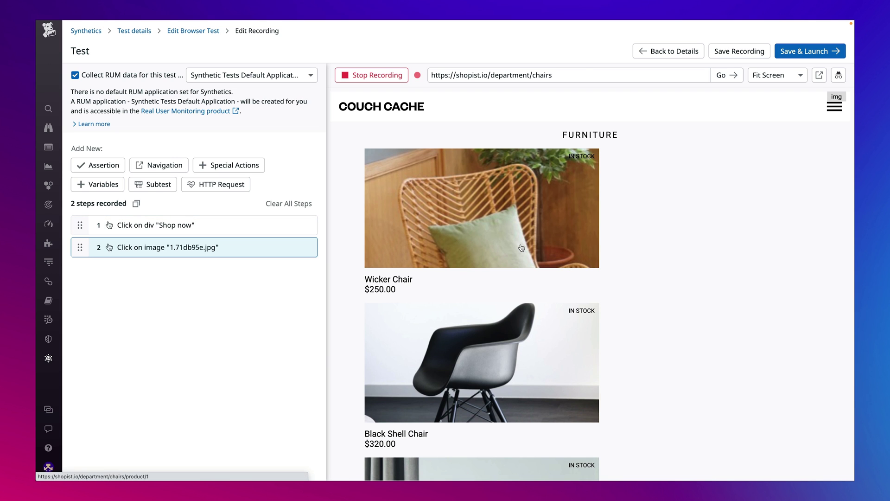
left_click(445, 424)
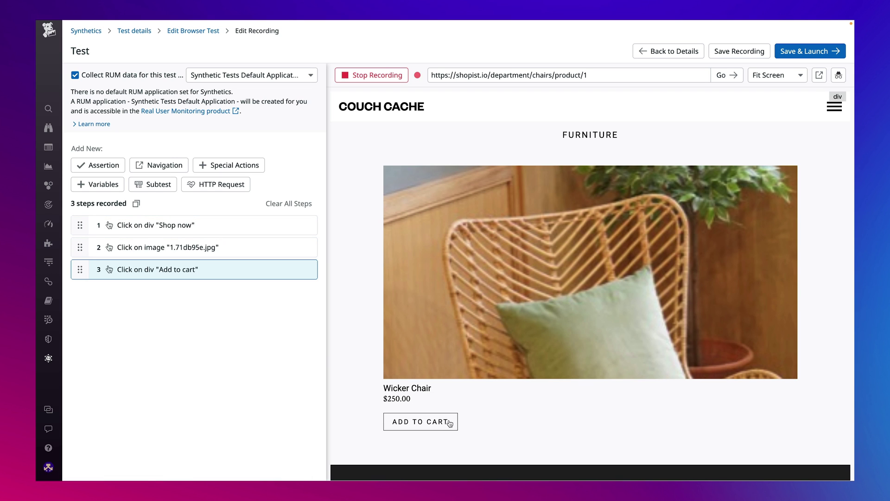
left_click(834, 106)
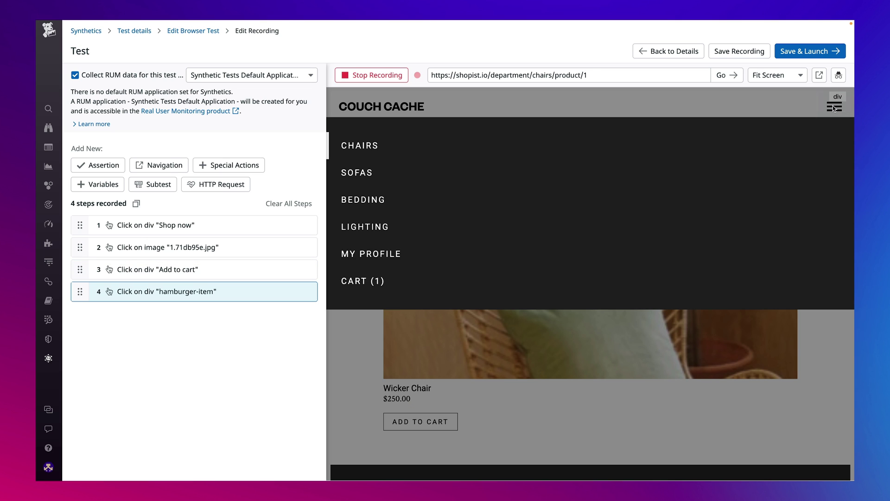
left_click(521, 292)
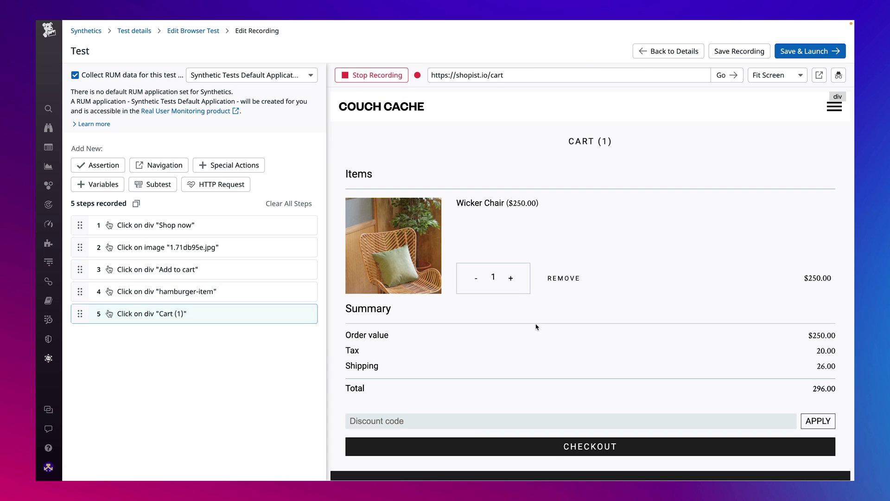
left_click(552, 449)
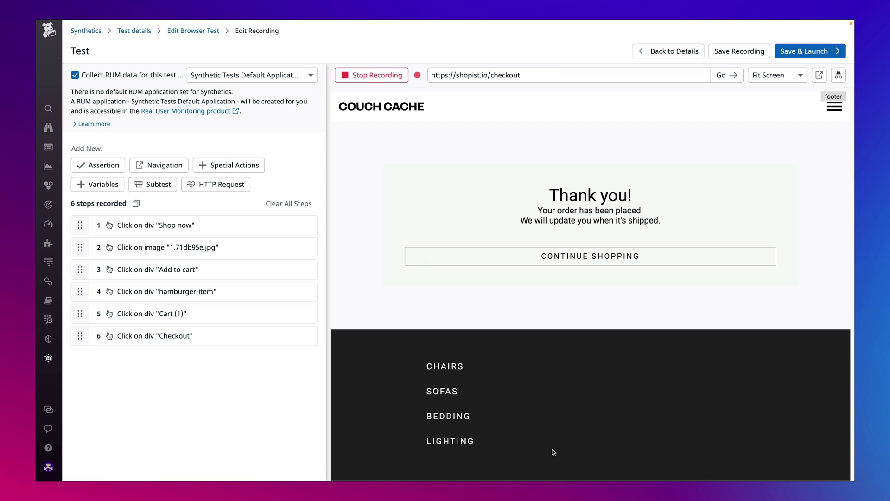
Stop the recording, then save and launch the browser test
left_click(358, 77)
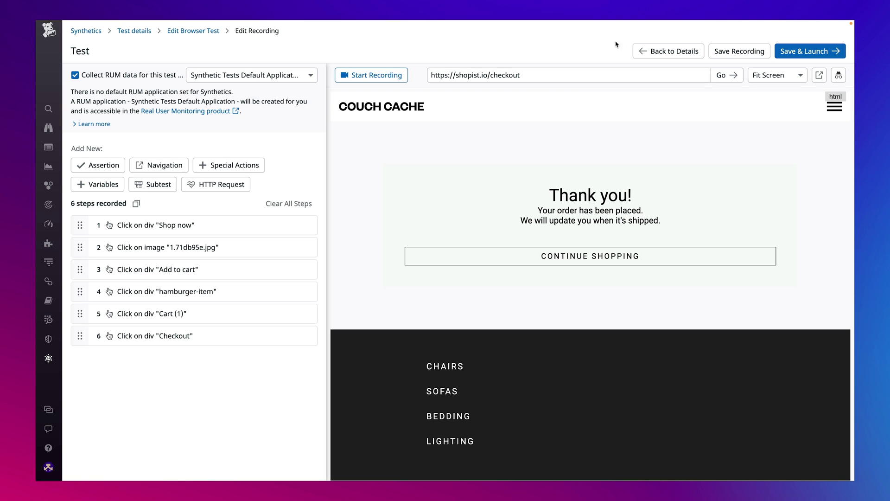
left_click(786, 54)
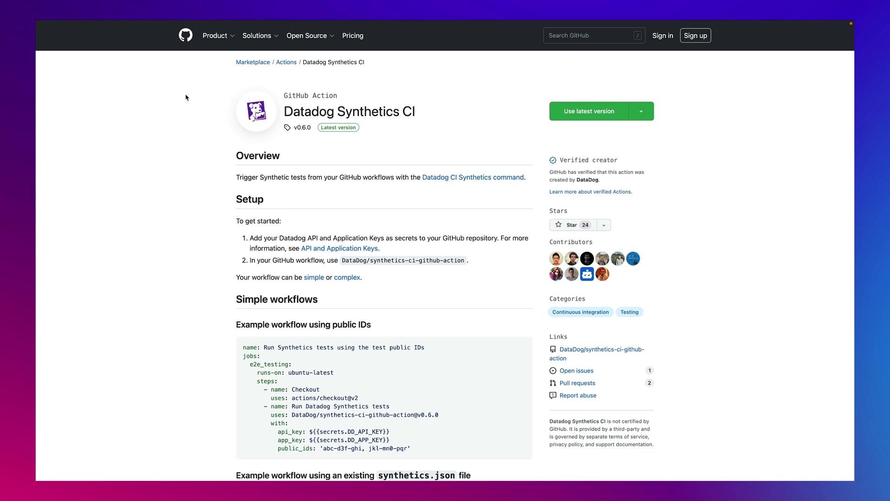
On GitHub, examine the setup and example workflows of the Datadog Synthetics CI action, then choose its latest version
scroll(176, 164, "down", 2)
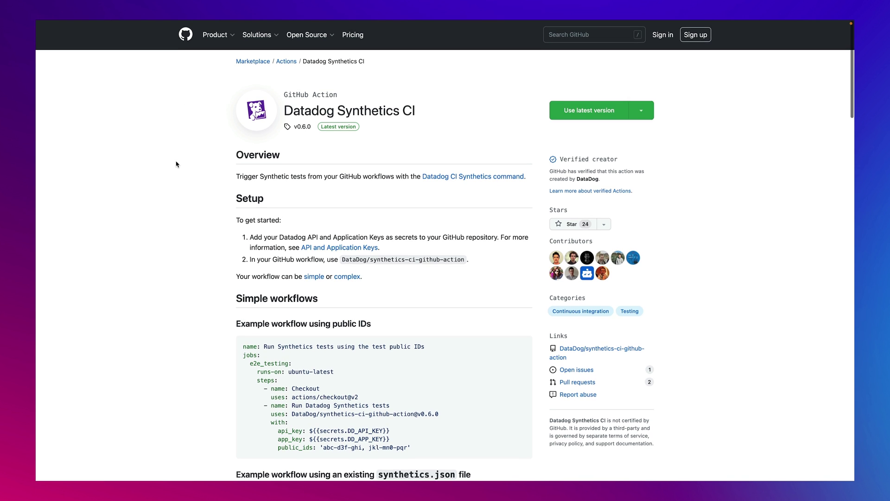
scroll(176, 164, "down", 5)
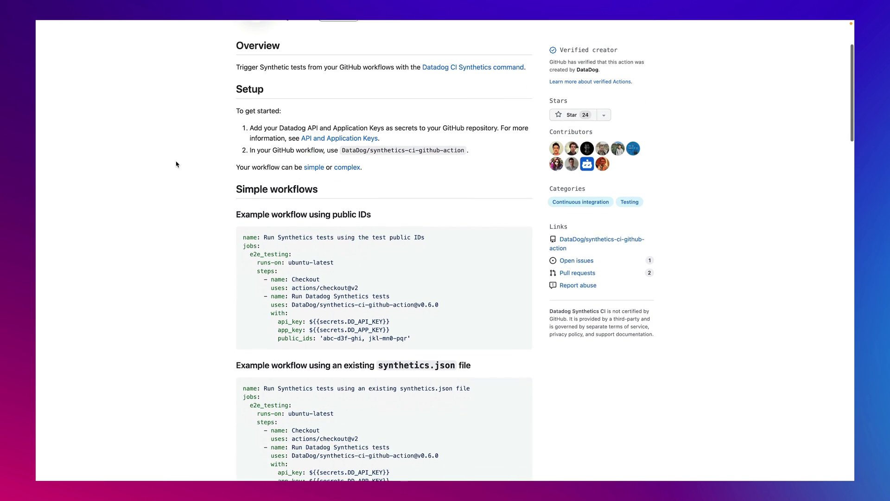
scroll(176, 165, "down", 4)
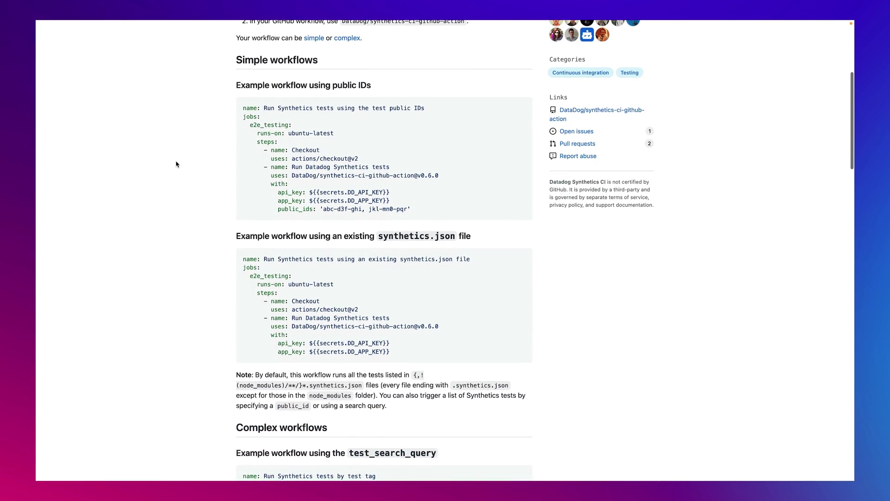
scroll(176, 164, "down", 2)
scroll(176, 165, "up", 7)
scroll(176, 164, "up", 6)
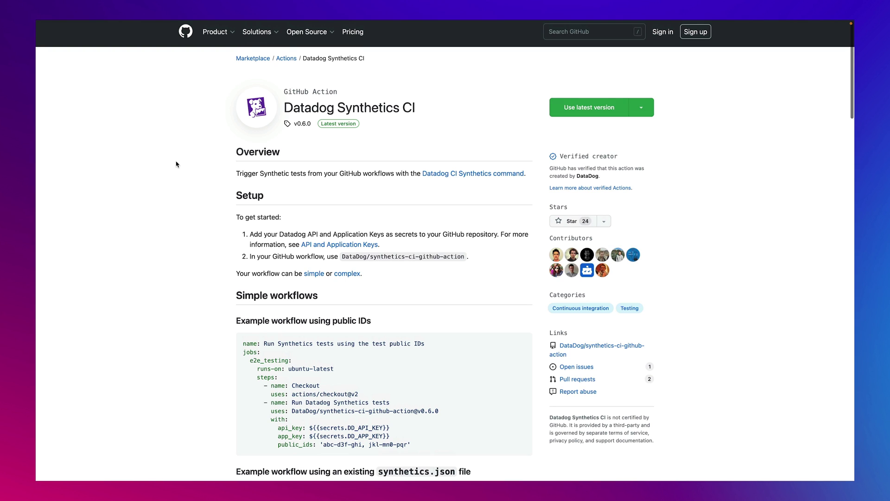
left_click(582, 107)
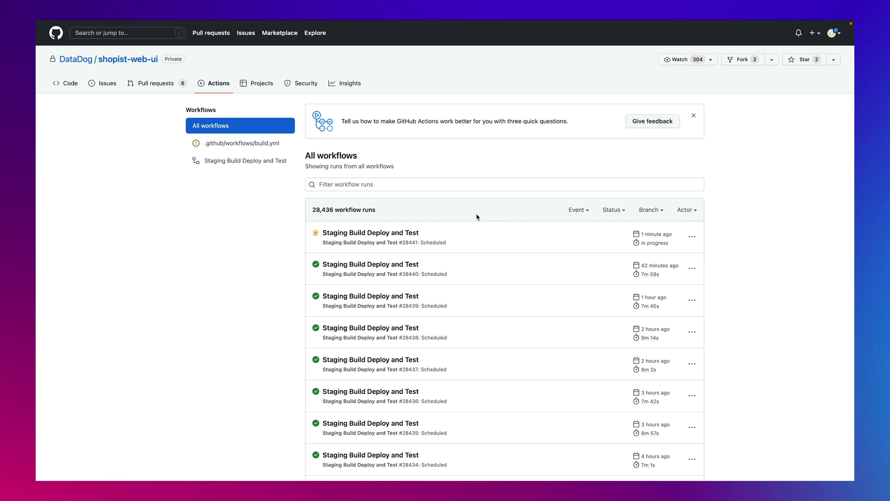
Open the Staging Build Deploy and Test run #28440 and its test-checkouts job
left_click(410, 267)
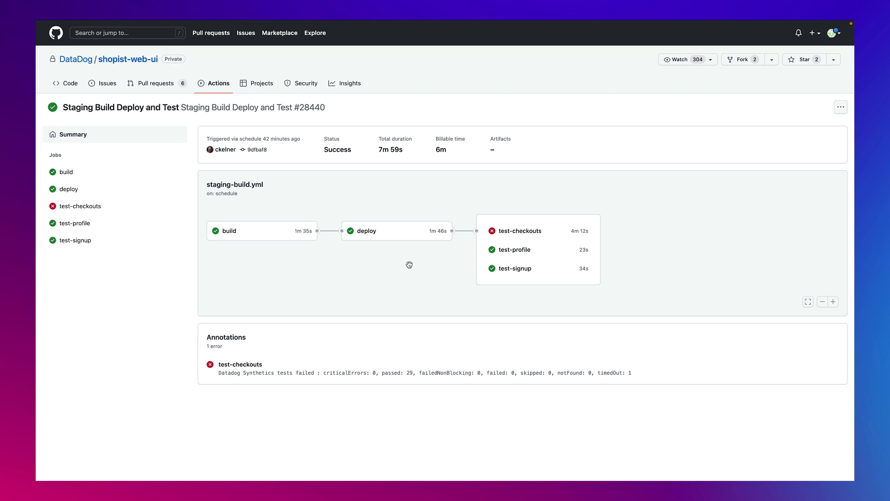
left_click(512, 232)
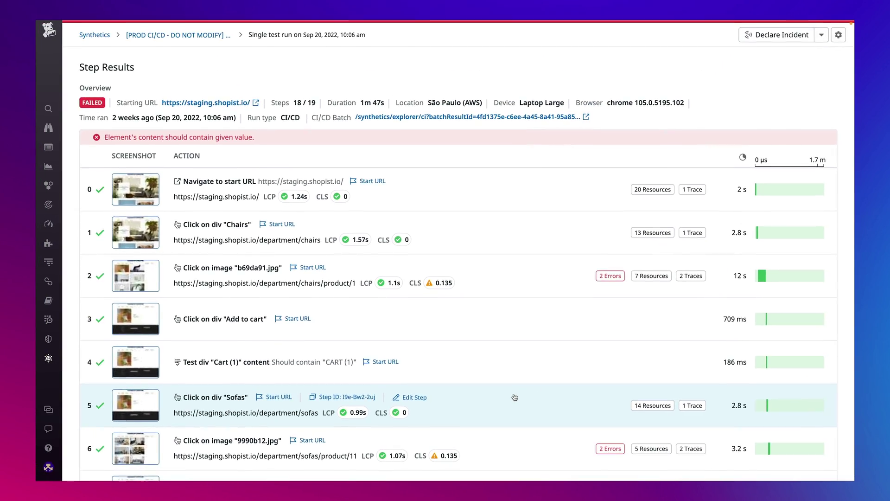
Examine the step results of the CI/CD test run against staging.shopist.io in Datadog
scroll(514, 394, "down", 1)
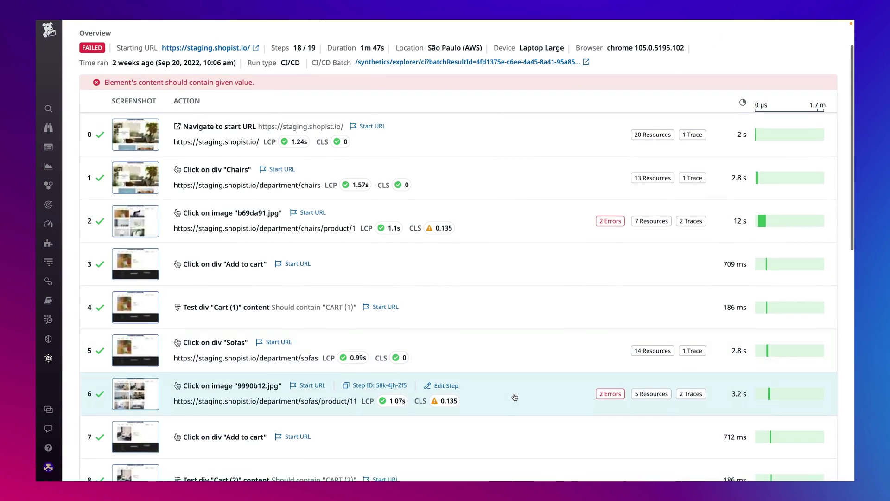
scroll(514, 396, "down", 3)
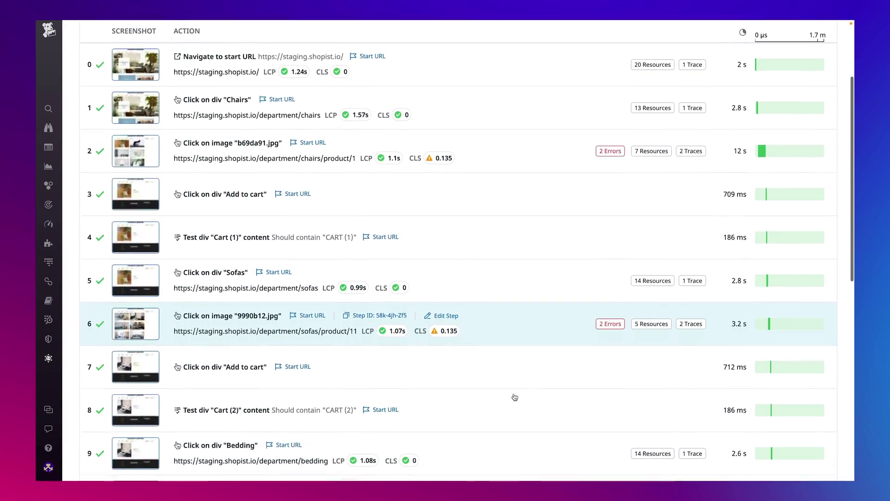
scroll(514, 397, "down", 5)
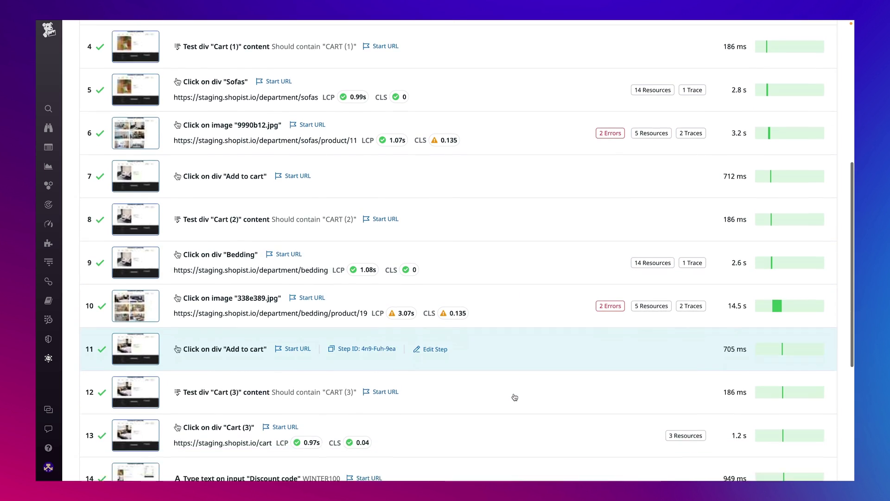
scroll(515, 397, "down", 3)
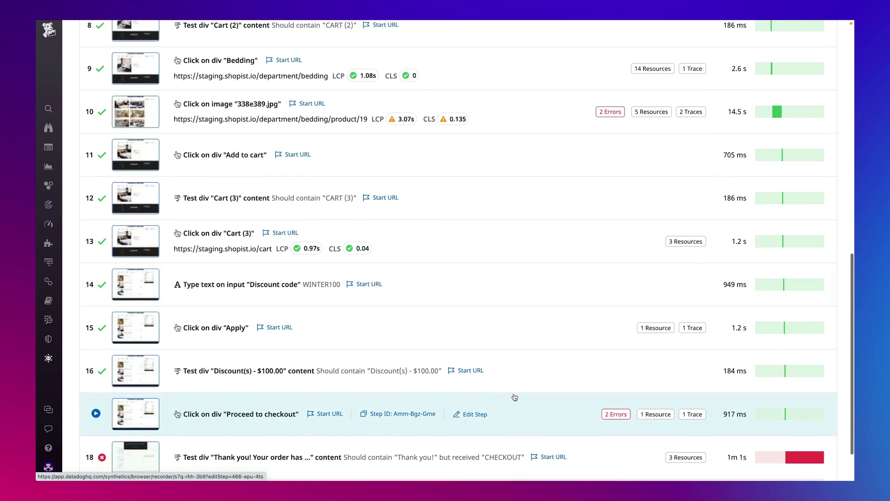
scroll(515, 397, "up", 1)
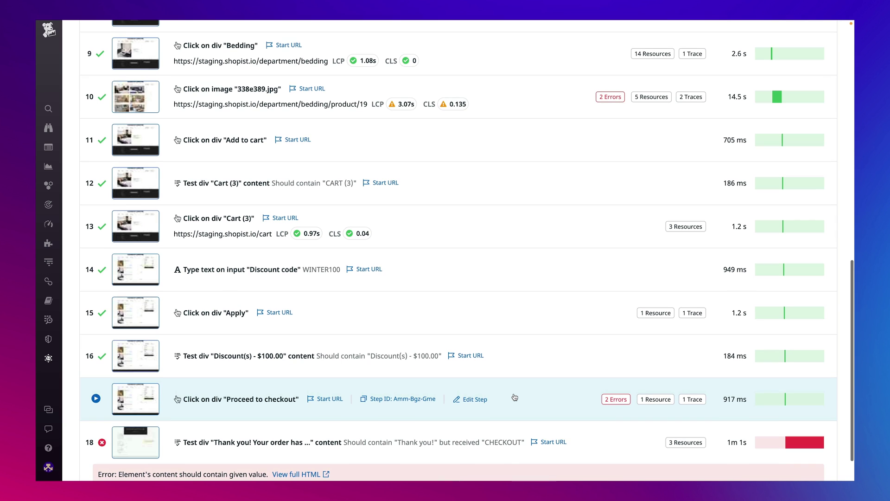
Open the trace of the "Proceed to checkout" step and examine the errors on its /checkout.json span
left_click(692, 399)
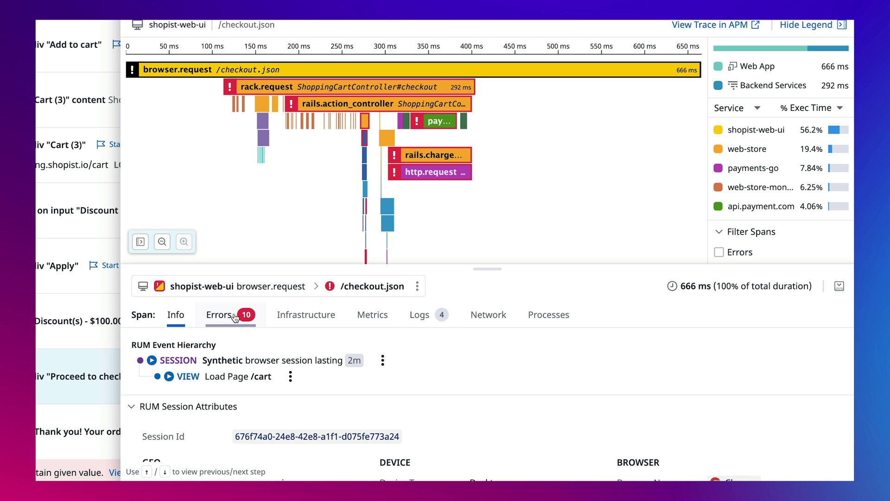
left_click(221, 315)
scroll(260, 402, "down", 4)
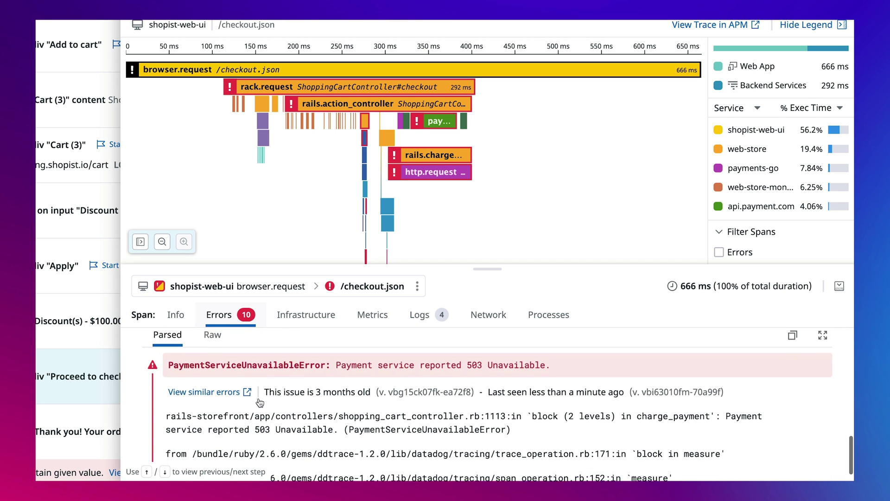